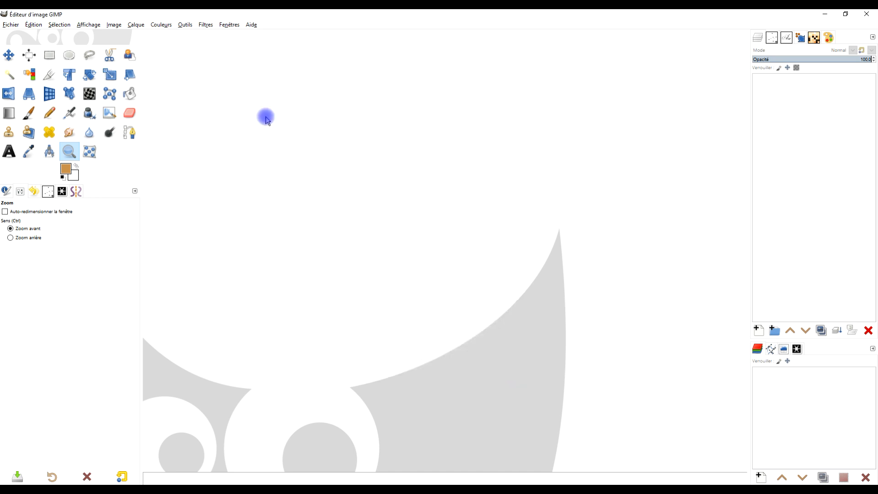
Step: Create a new landscape image from the A5 (300ppi) template, filled with white (Blanc)
{"action": "left_click", "coordinate": [11, 25]}
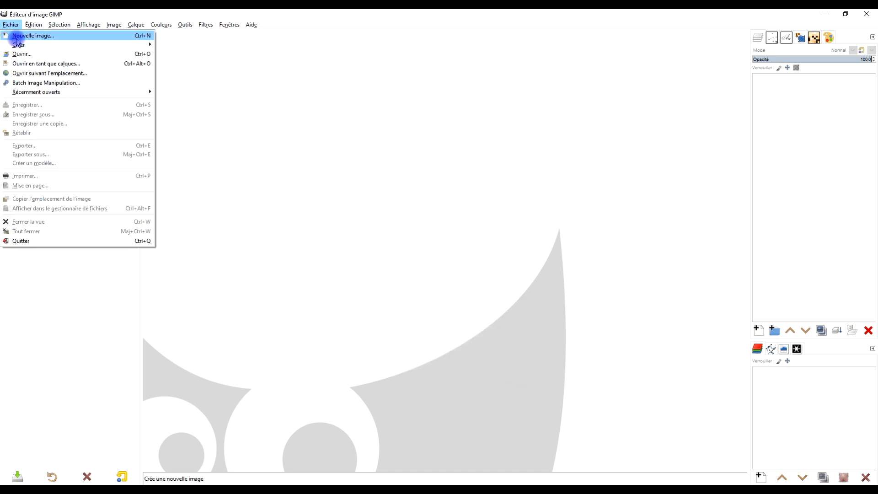
{"action": "left_click", "coordinate": [17, 40]}
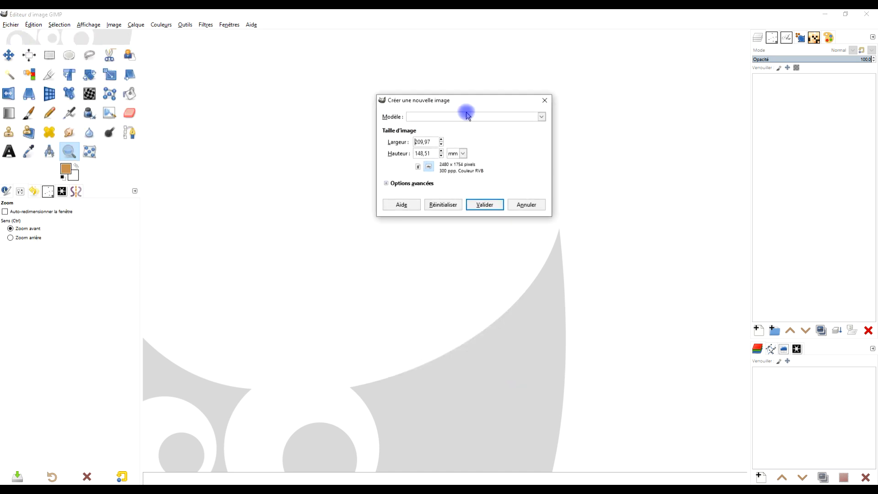
{"action": "left_click", "coordinate": [472, 118]}
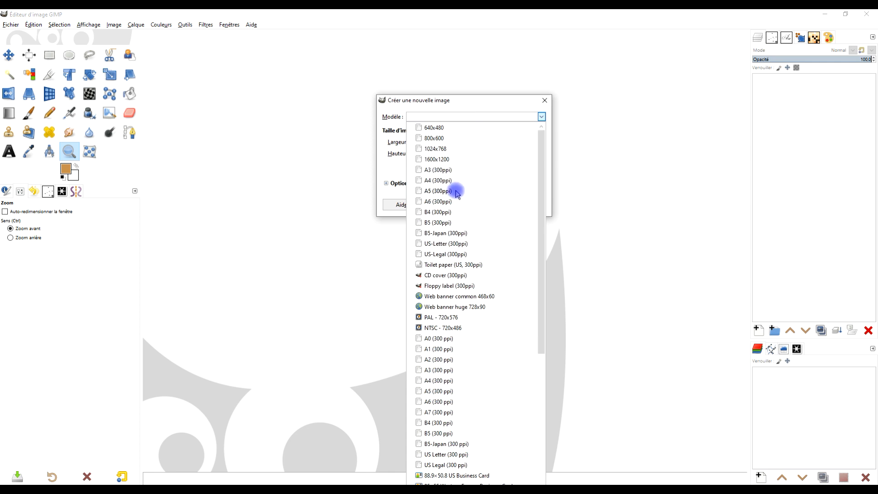
{"action": "left_click", "coordinate": [438, 191]}
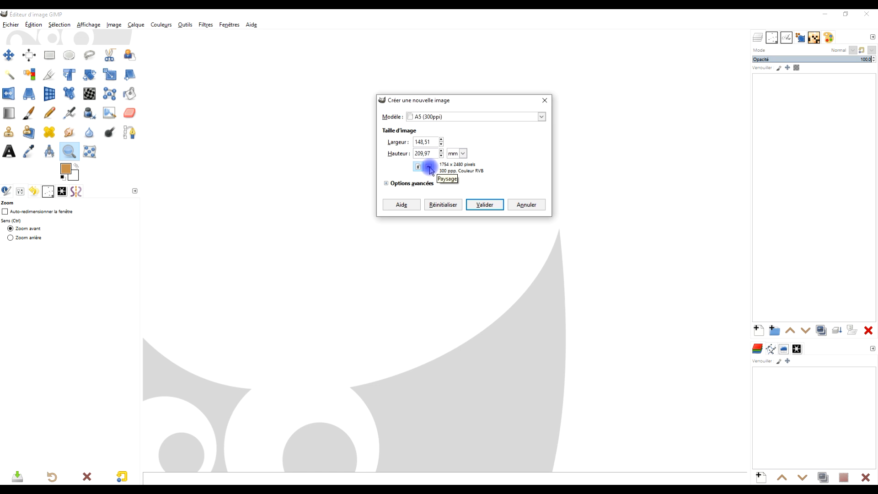
{"action": "left_click", "coordinate": [429, 167]}
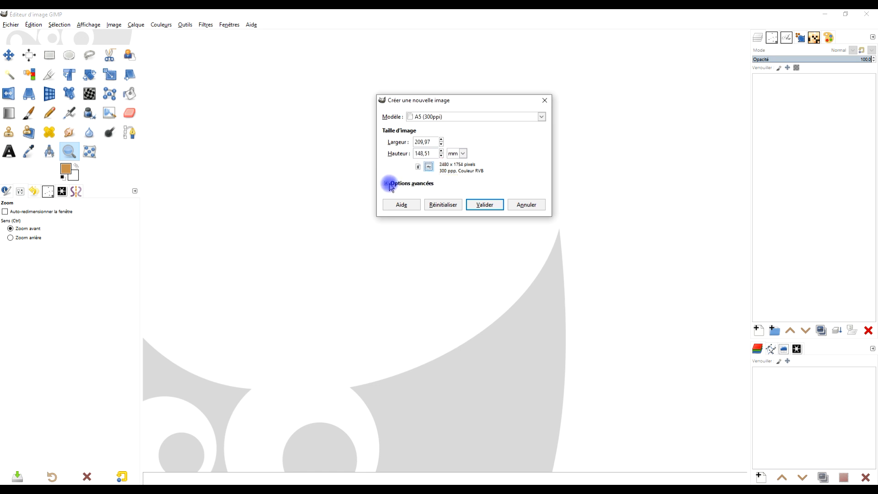
{"action": "left_click", "coordinate": [387, 183]}
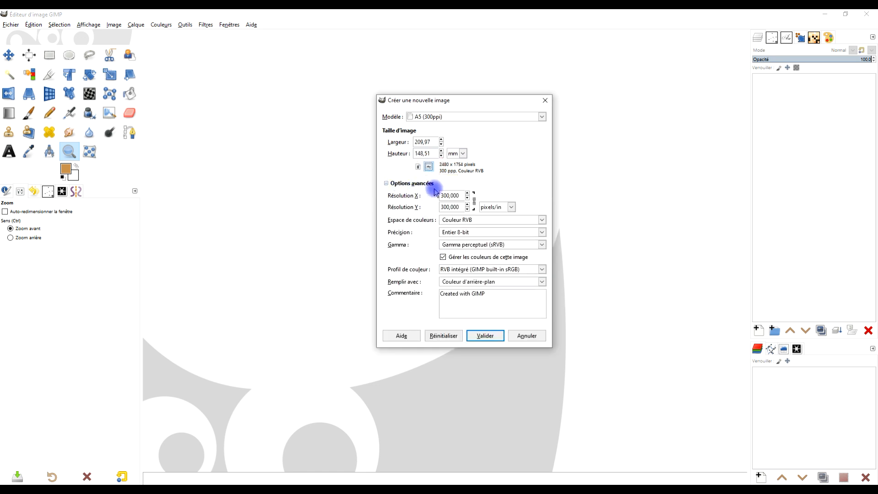
{"action": "left_click", "coordinate": [462, 281]}
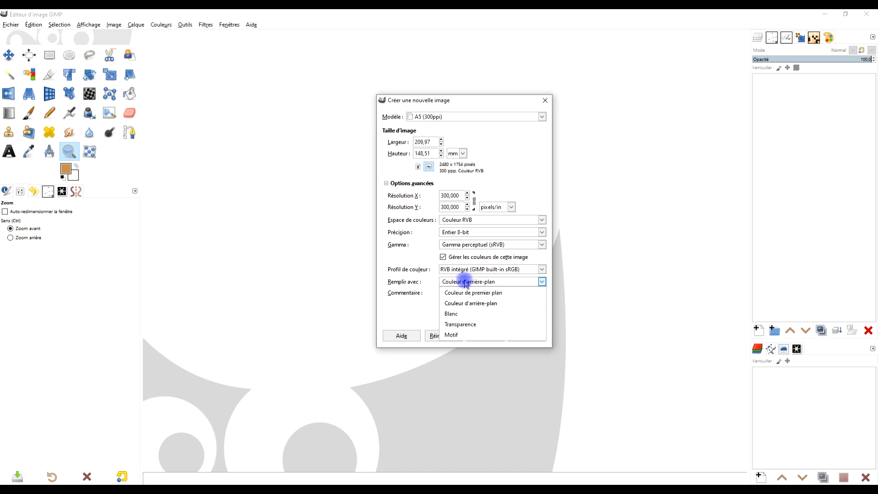
{"action": "left_click", "coordinate": [461, 315]}
{"action": "left_click", "coordinate": [482, 336]}
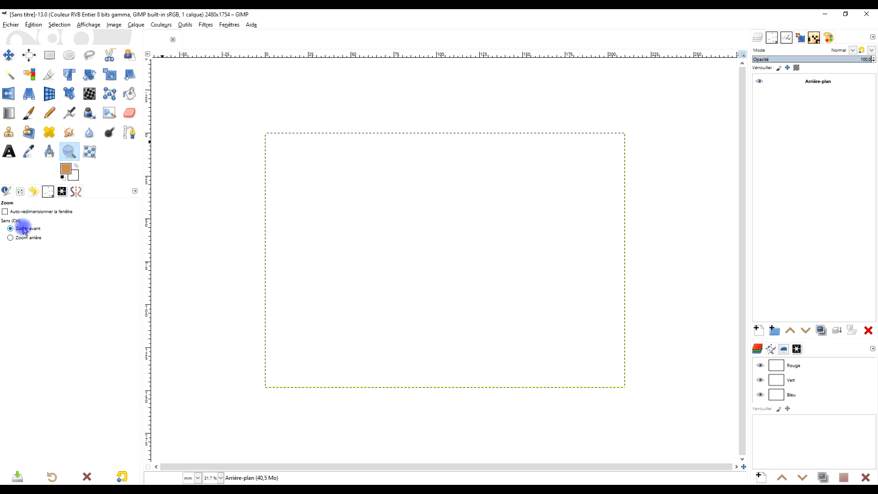
{"action": "left_click_drag", "start_coordinate": [252, 127], "coordinate": [639, 395]}
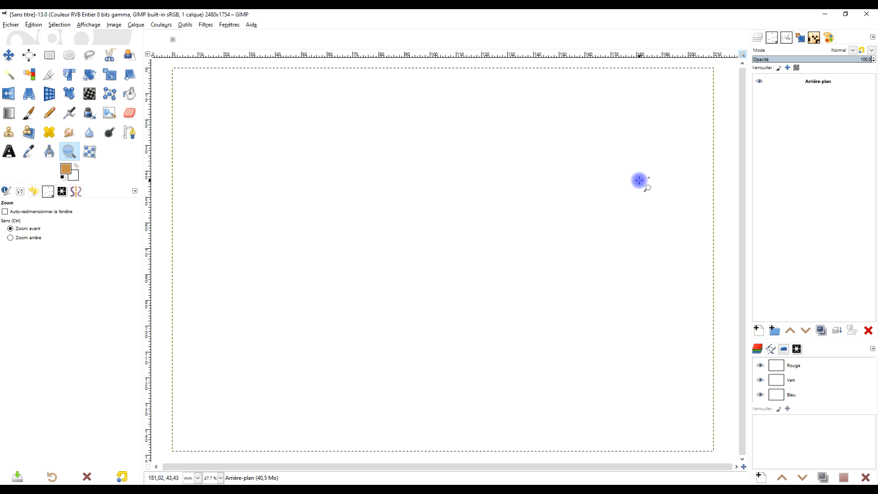
Step: Switch to the browser and copy the full-view 1920×1356 version of Pixabay's red Merry Christmas tree card
{"action": "left_click", "coordinate": [64, 482]}
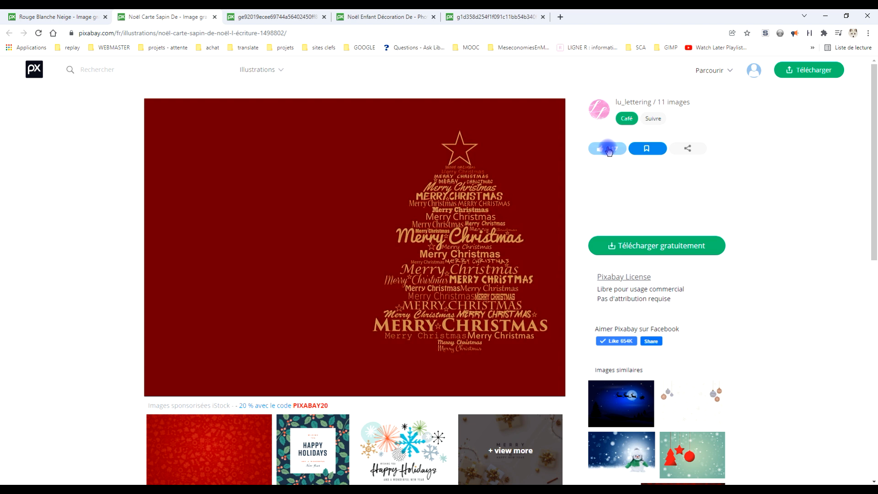
{"action": "left_click", "coordinate": [657, 247]}
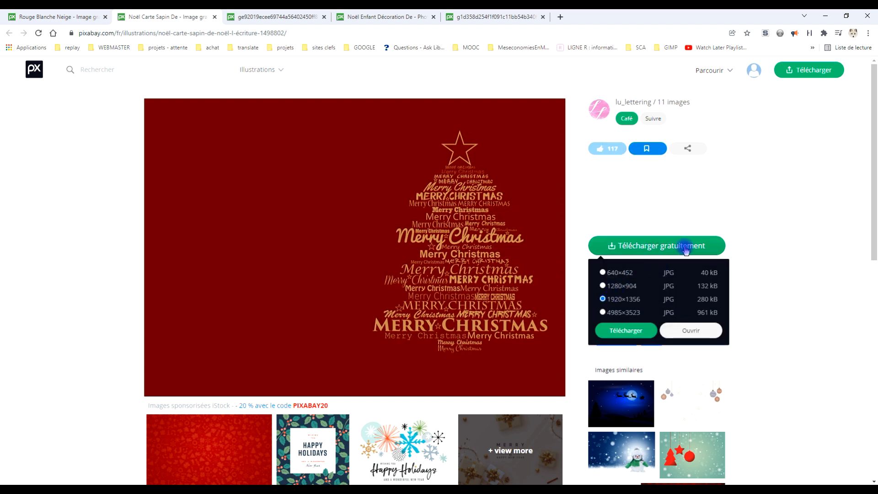
{"action": "left_click", "coordinate": [609, 303]}
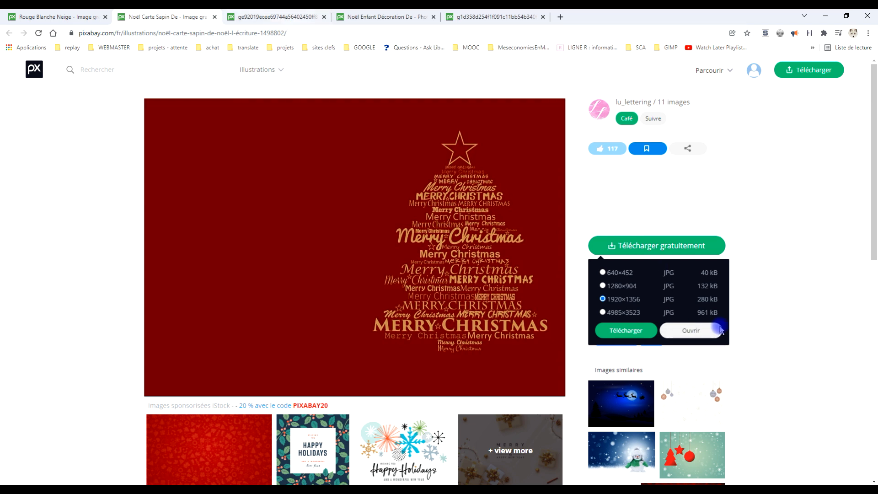
{"action": "left_click", "coordinate": [265, 18]}
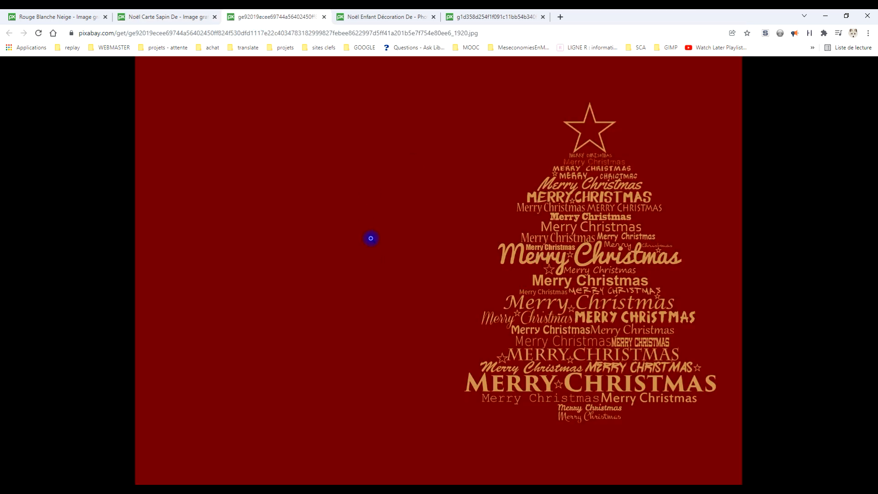
{"action": "right_click", "coordinate": [417, 170]}
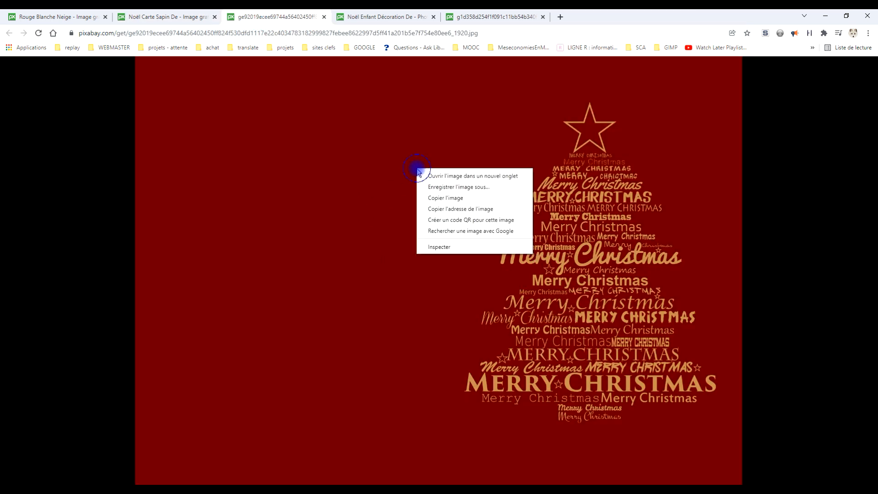
{"action": "left_click", "coordinate": [450, 198]}
Step: Return to GIMP and paste the copied card image as a new layer
{"action": "key", "text": "alt+Tab"}
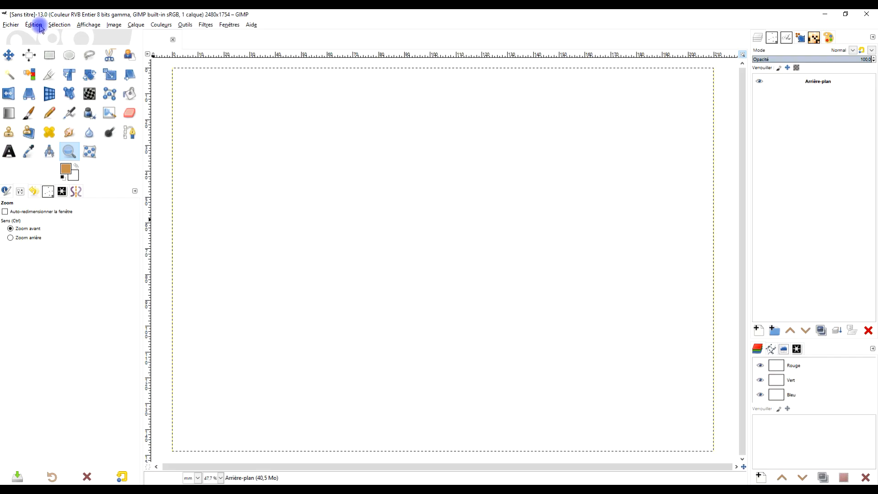
{"action": "left_click", "coordinate": [36, 25]}
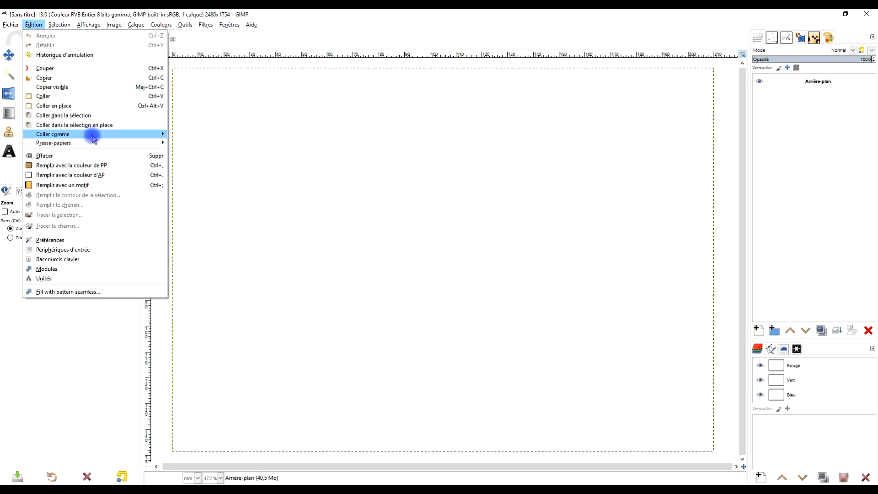
{"action": "mouse_move", "coordinate": [89, 134]}
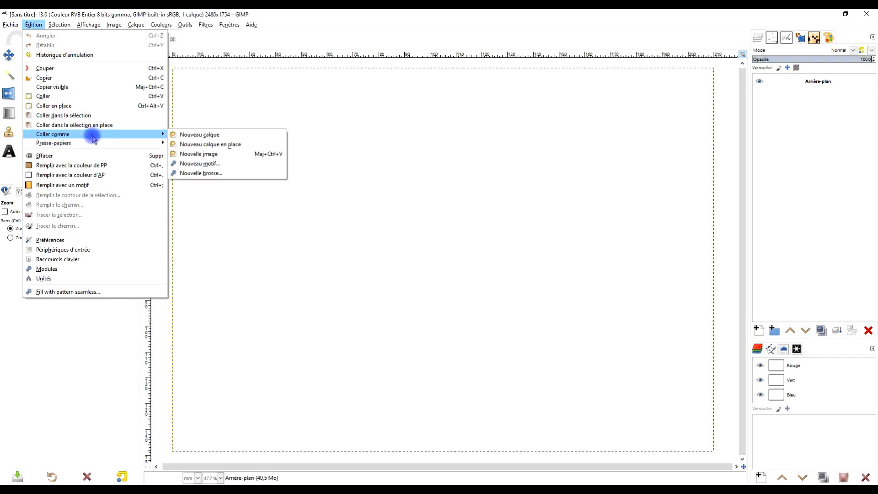
{"action": "left_click", "coordinate": [213, 136]}
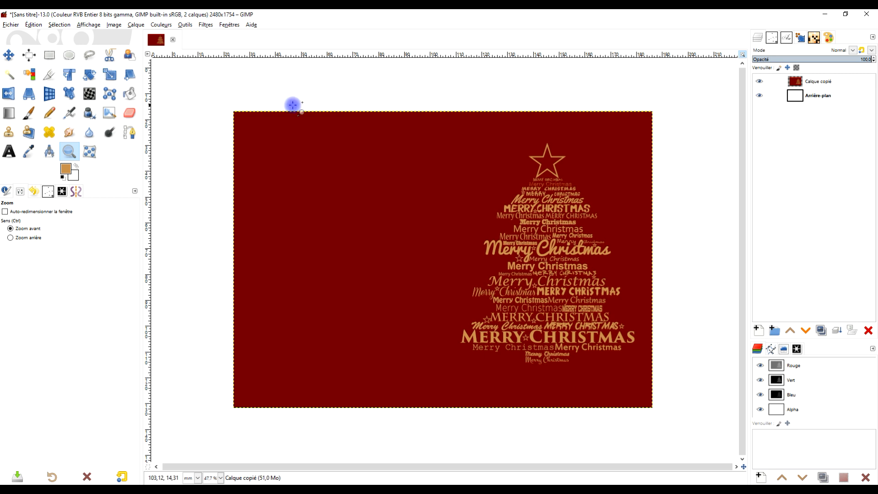
Step: Choose the Scale tool and rename the pasted layer as "carte sapin"
{"action": "left_click", "coordinate": [110, 75]}
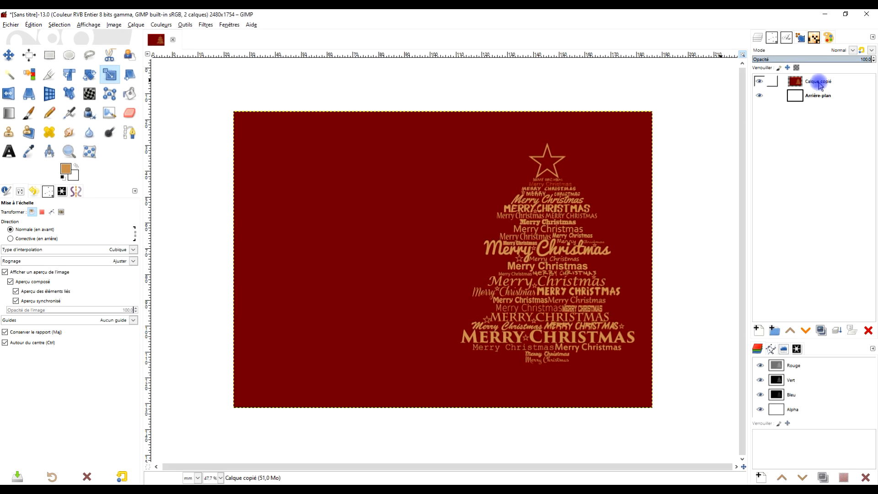
{"action": "double_click", "coordinate": [812, 81]}
{"action": "type", "text": "Carte sa"}
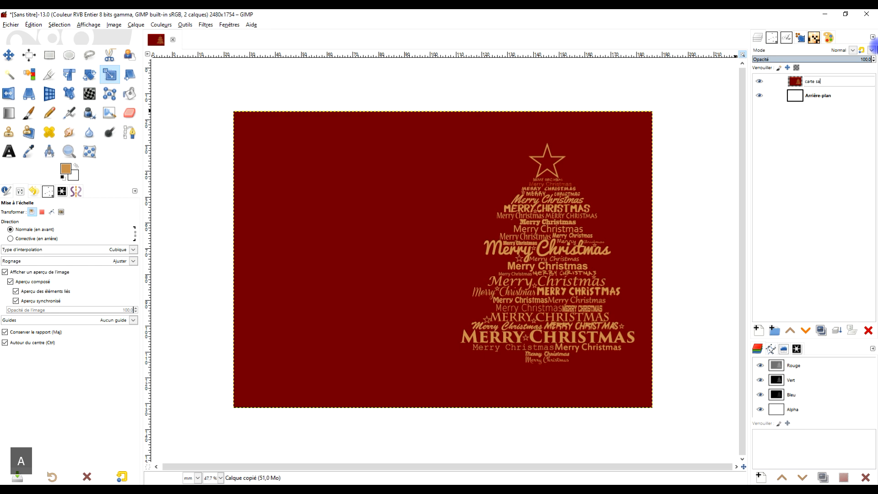
{"action": "type", "text": "pin"}
{"action": "key", "text": "Return"}
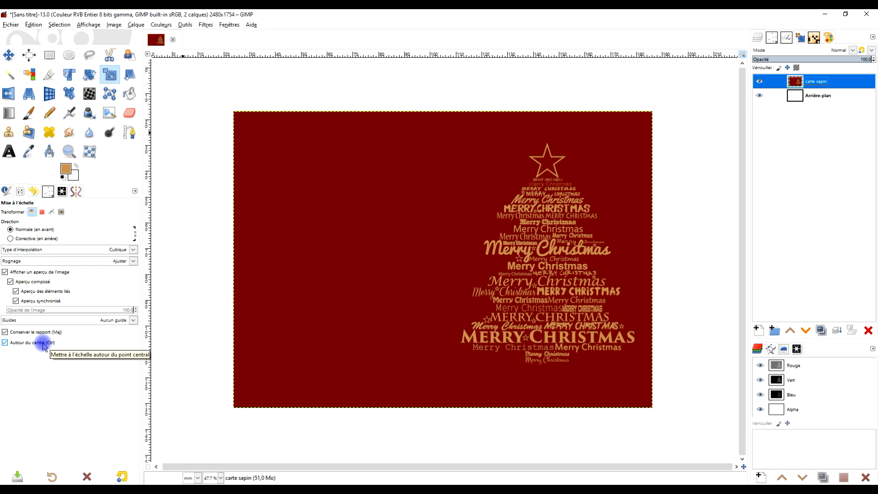
Step: Scale the carte sapin layer proportionally around its centre to about 211.41 × 149.31 mm, covering the whole canvas
{"action": "left_click", "coordinate": [459, 259]}
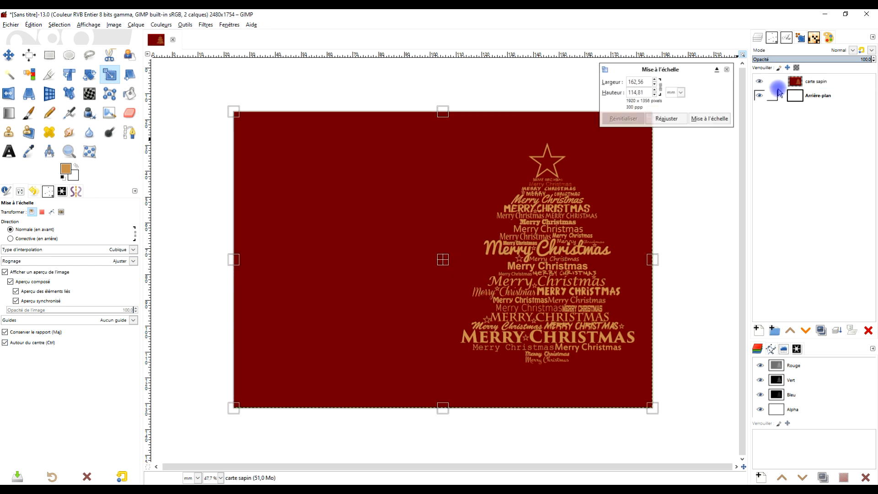
{"action": "left_click_drag", "start_coordinate": [232, 408], "coordinate": [104, 493]}
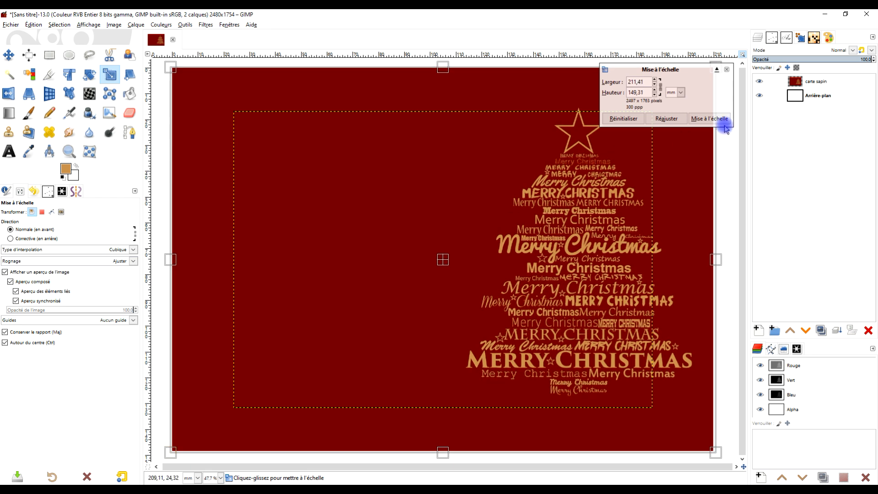
{"action": "left_click", "coordinate": [709, 119]}
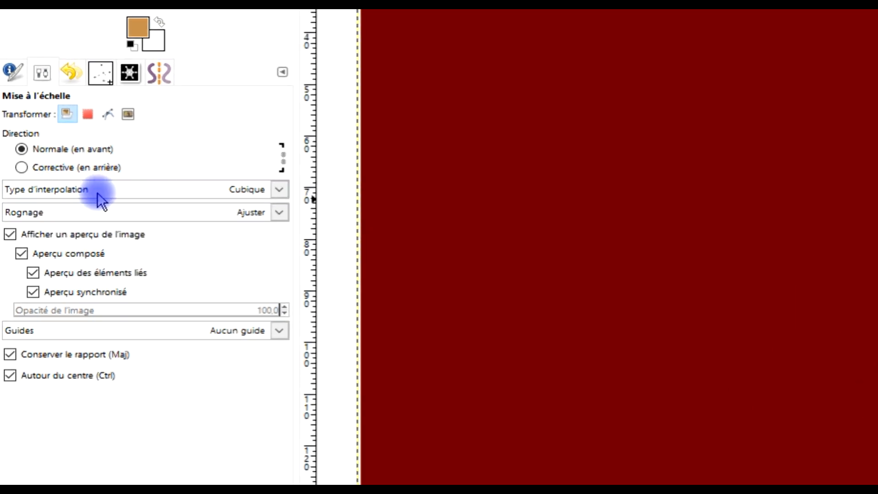
{"action": "left_click", "coordinate": [226, 192]}
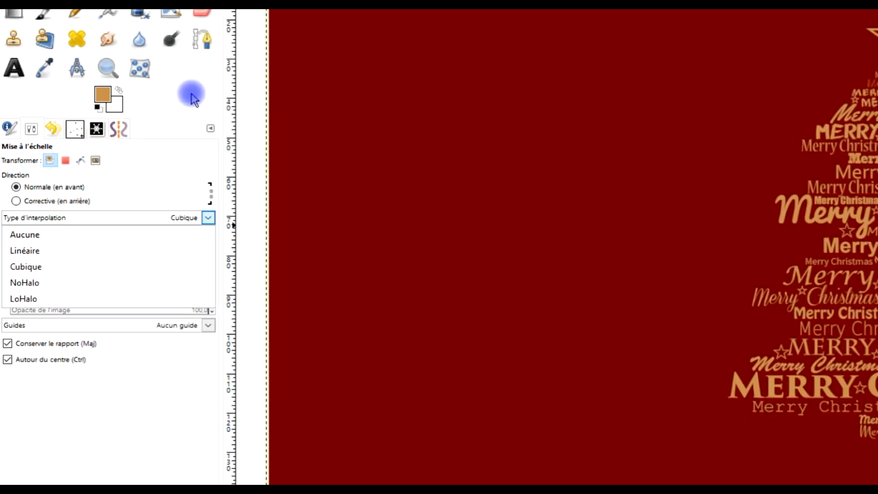
{"action": "left_click", "coordinate": [191, 94]}
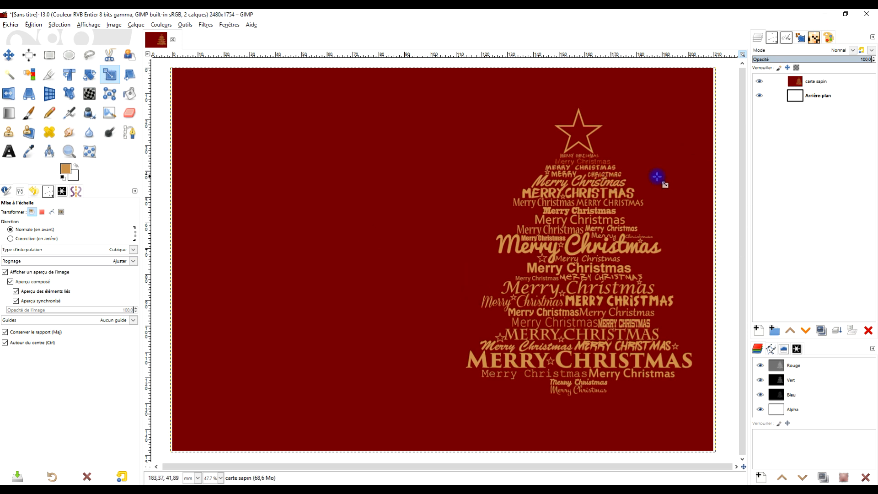
{"action": "right_click", "coordinate": [826, 88]}
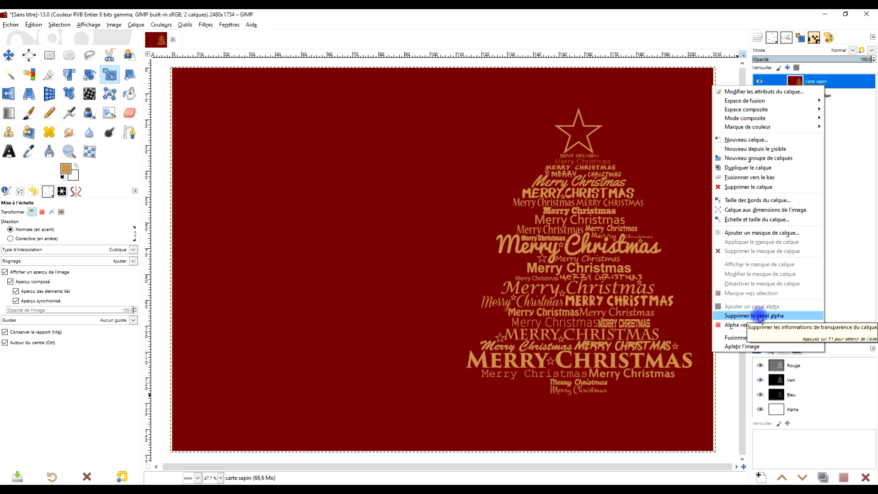
{"action": "left_click", "coordinate": [849, 141]}
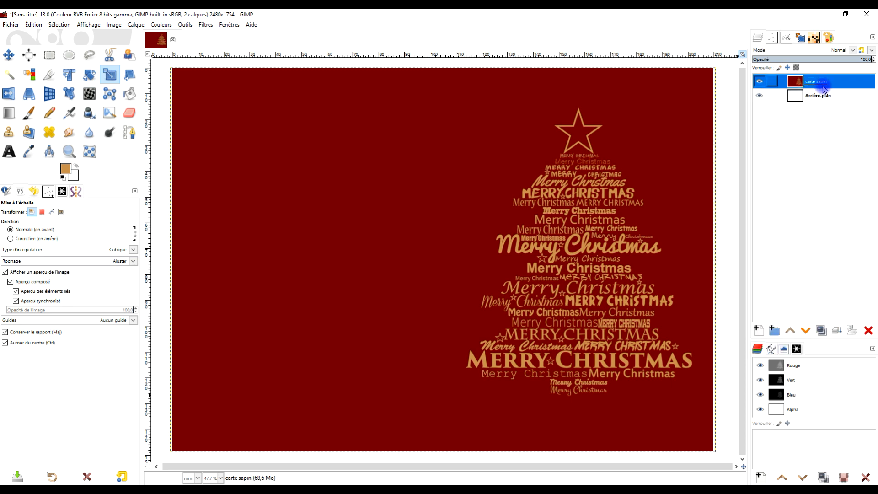
Step: Erase a rectangle of about 1014 × 1413 px from the left half of the carte sapin layer and remove the selection
{"action": "left_click", "coordinate": [51, 55]}
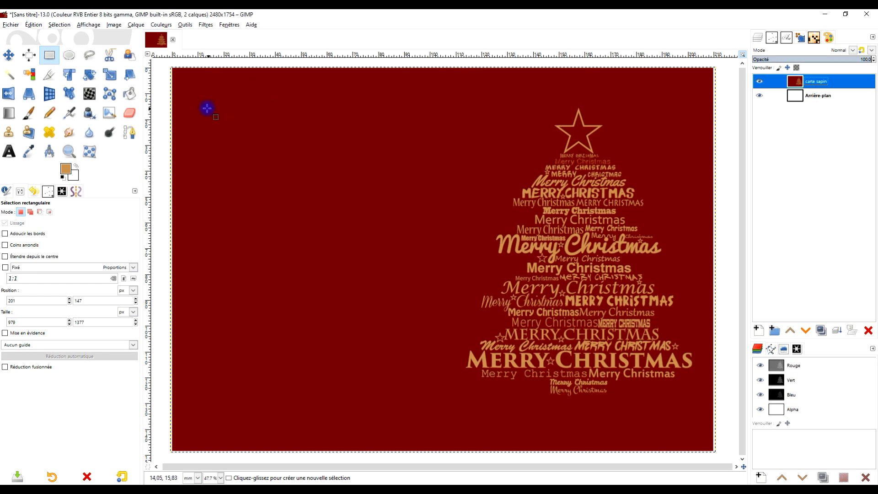
{"action": "left_click_drag", "start_coordinate": [204, 96], "coordinate": [426, 406]}
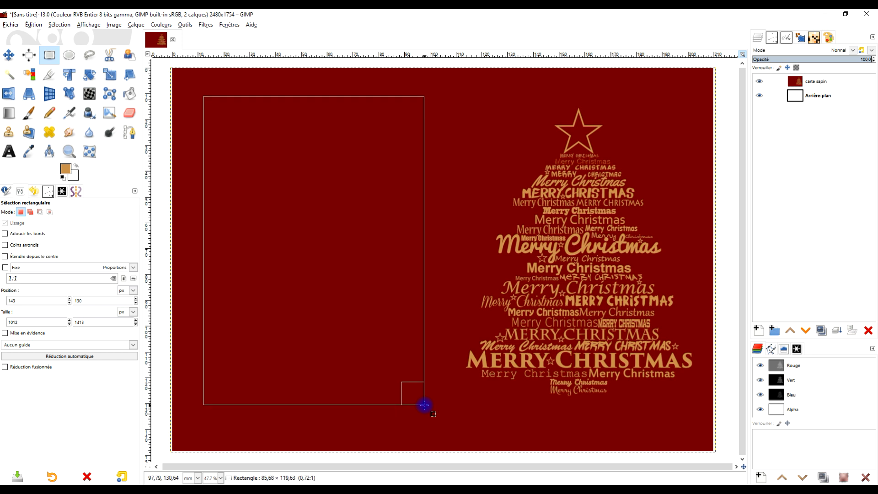
{"action": "left_click_drag", "start_coordinate": [425, 404], "coordinate": [425, 404]}
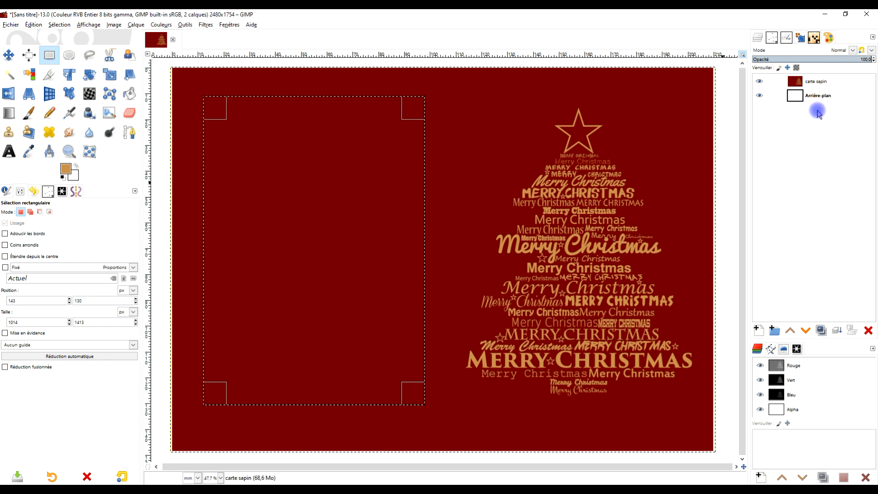
{"action": "left_click", "coordinate": [33, 24]}
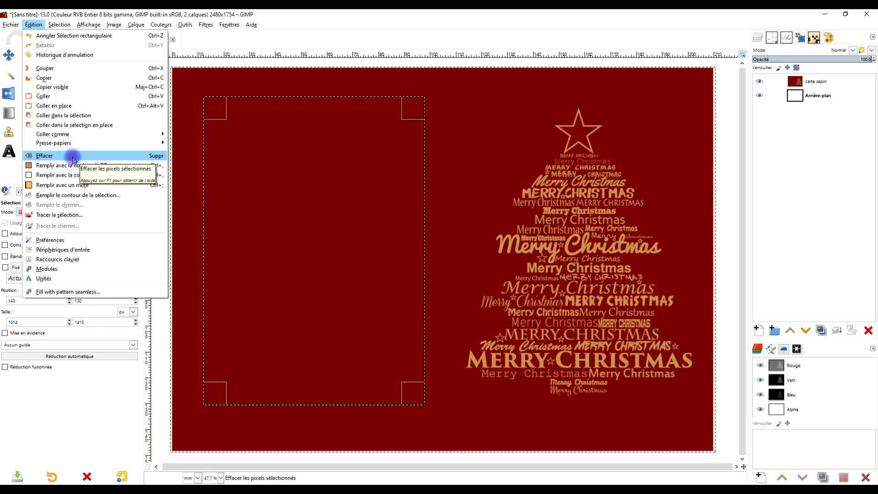
{"action": "left_click", "coordinate": [72, 156]}
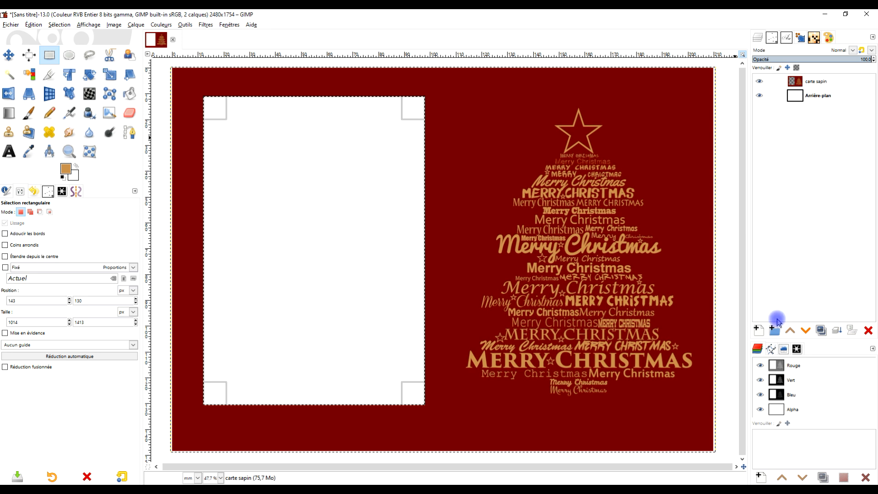
{"action": "left_click", "coordinate": [59, 25]}
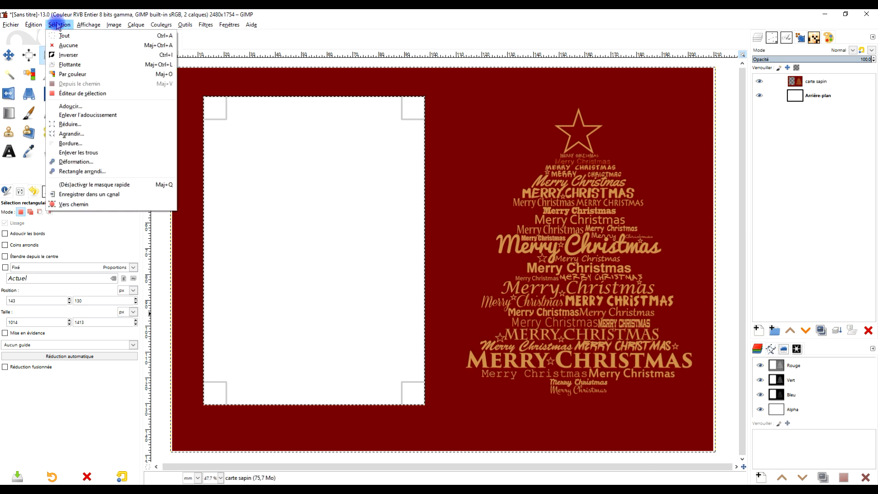
{"action": "left_click", "coordinate": [63, 47]}
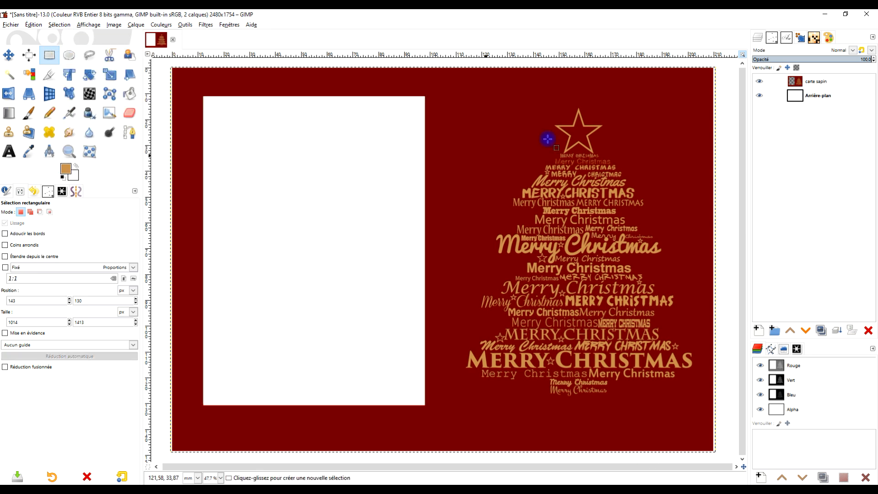
Step: Switch to the browser and choose the 1920×1280 size for the sleeping baby Christmas photo on Pixabay
{"action": "left_click", "coordinate": [114, 491]}
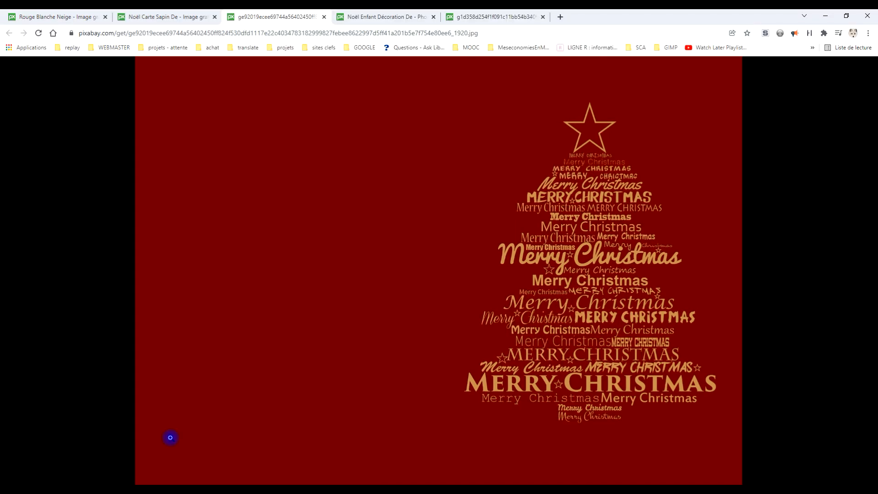
{"action": "left_click", "coordinate": [384, 15]}
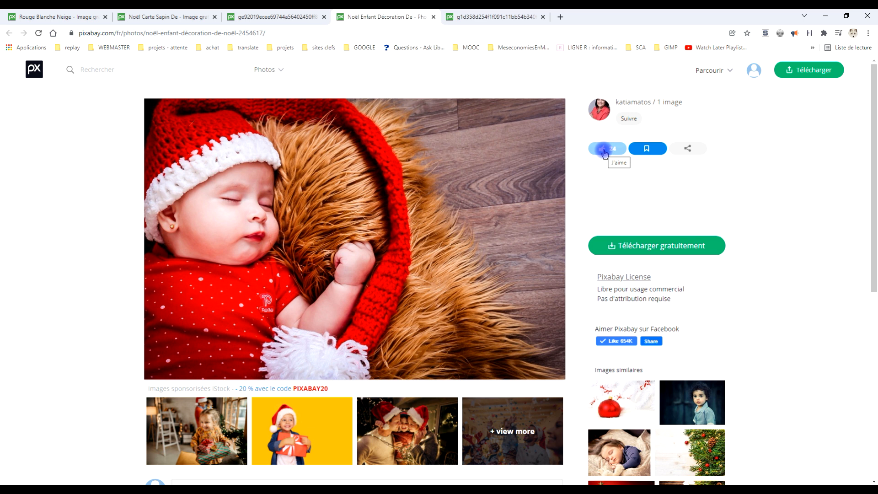
{"action": "left_click", "coordinate": [653, 248]}
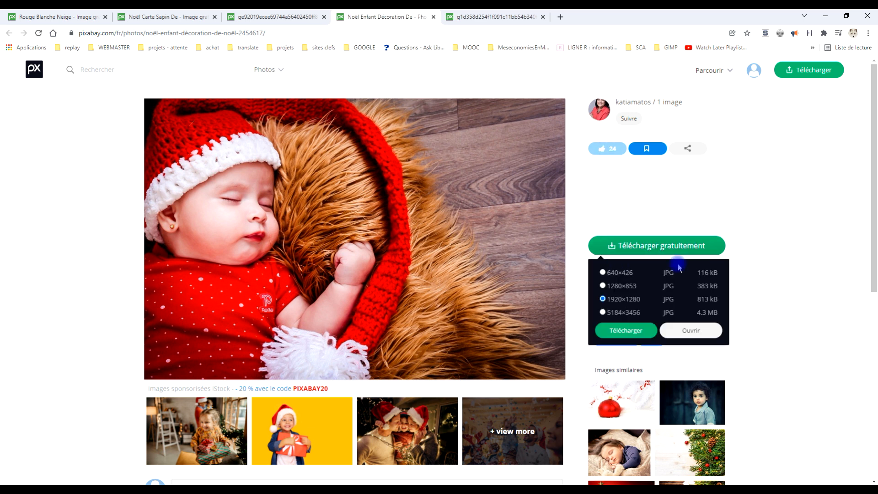
{"action": "left_click", "coordinate": [621, 298]}
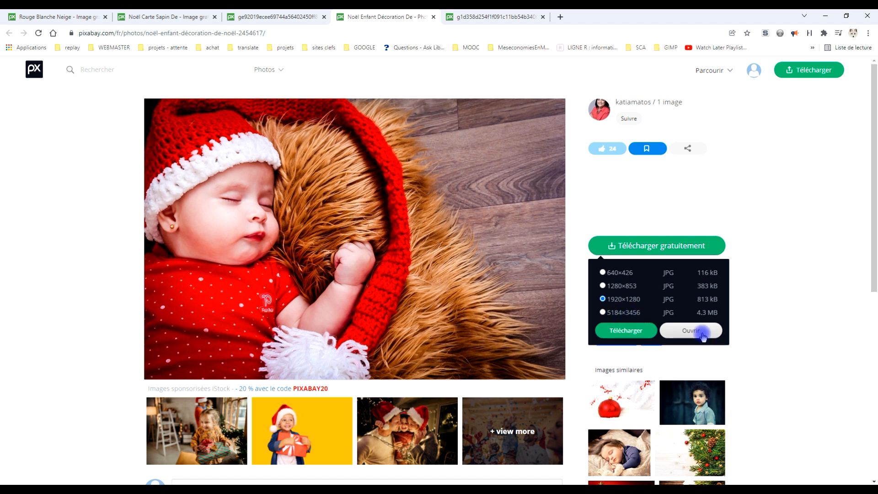
Step: Copy the baby photo from its already opened full-size image page
{"action": "left_click", "coordinate": [490, 16]}
{"action": "right_click", "coordinate": [400, 151]}
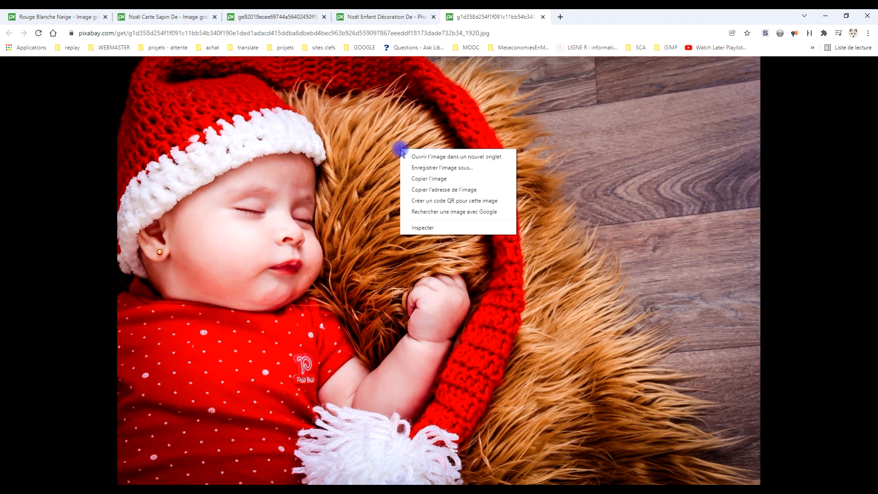
{"action": "left_click", "coordinate": [438, 178]}
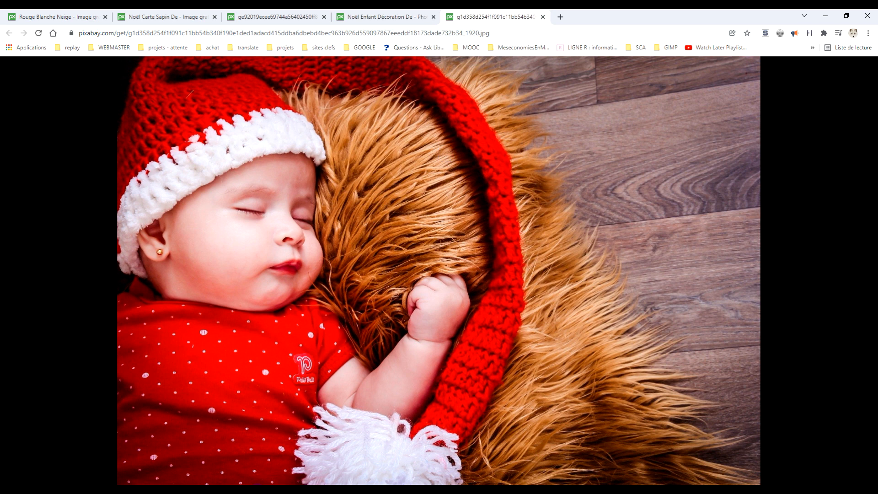
Step: Return to GIMP, paste the baby photo as a new layer above Arrière-plan, and move it to the window's upper-left corner
{"action": "key", "text": "alt+Tab"}
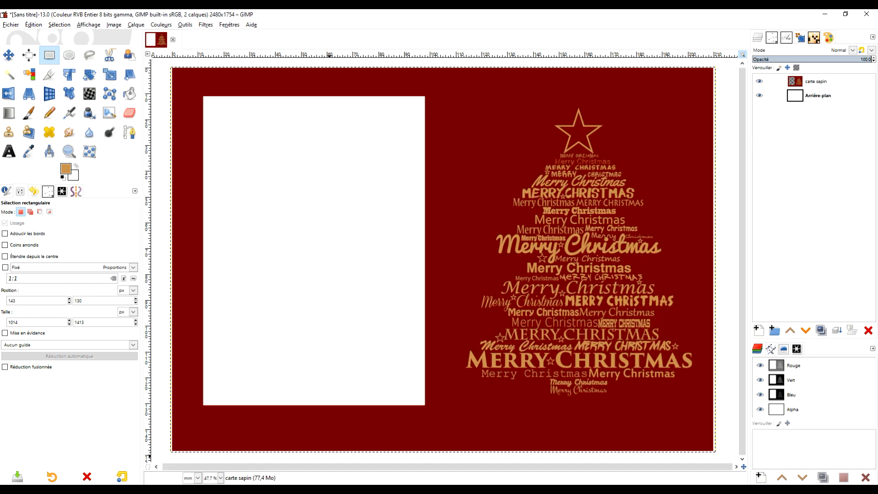
{"action": "left_click", "coordinate": [818, 97]}
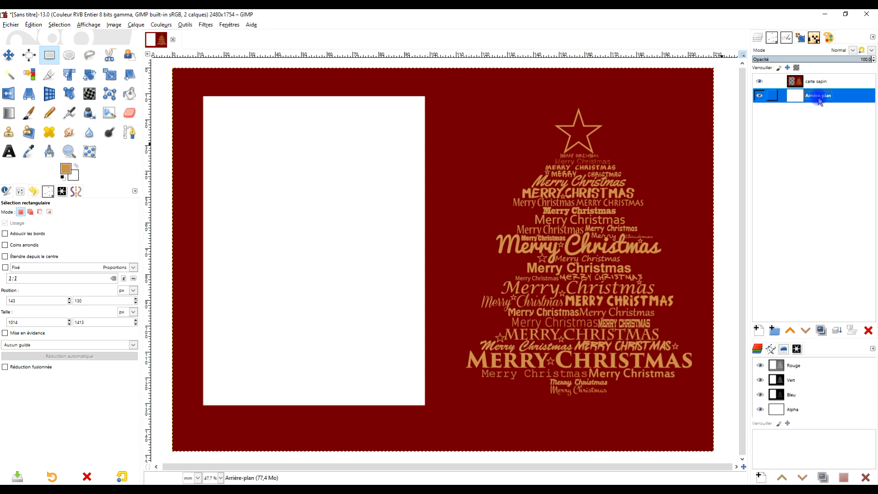
{"action": "left_click", "coordinate": [34, 24]}
{"action": "mouse_move", "coordinate": [100, 138]}
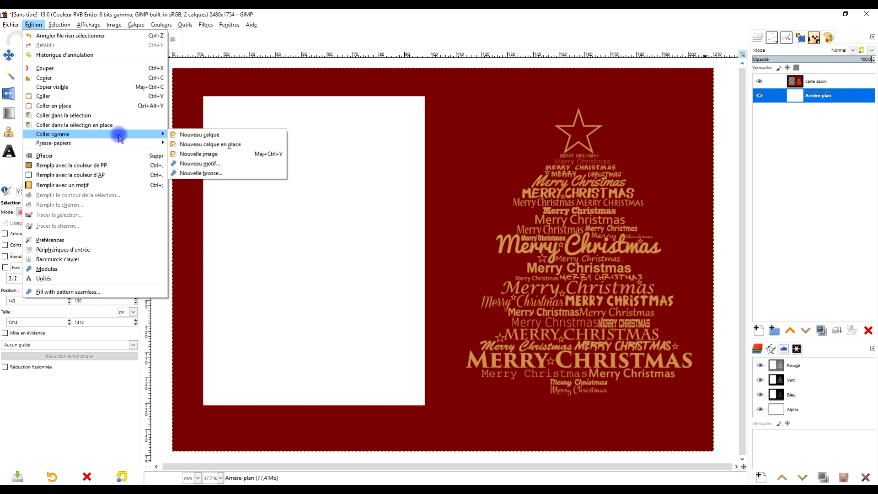
{"action": "left_click", "coordinate": [211, 136]}
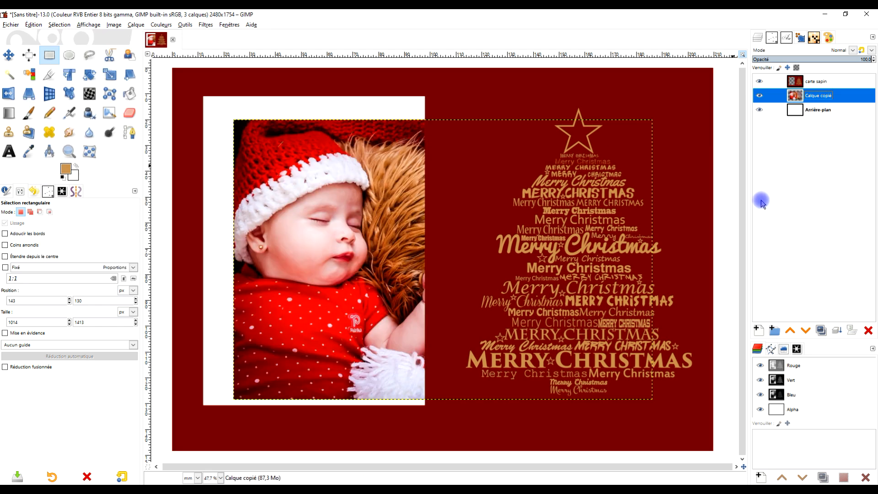
{"action": "left_click", "coordinate": [8, 55]}
{"action": "left_click_drag", "start_coordinate": [342, 265], "coordinate": [320, 240]}
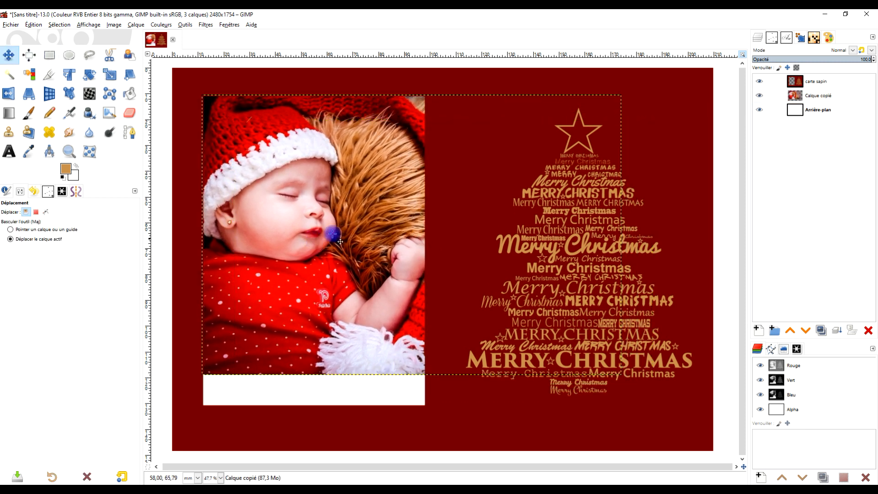
Step: Scale the photo proportionally from its upper-left corner to about 181.69 × 121.13 mm, filling the window, and fit the layer to the image size
{"action": "left_click", "coordinate": [116, 77]}
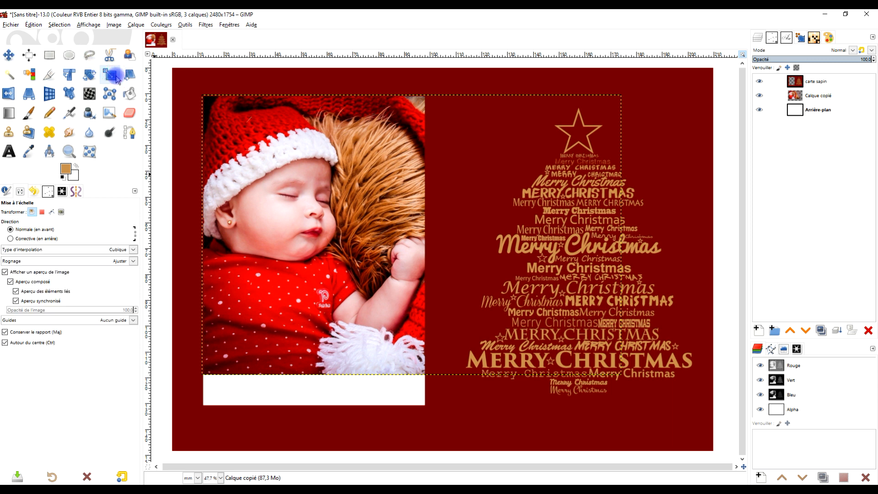
{"action": "left_click", "coordinate": [364, 232]}
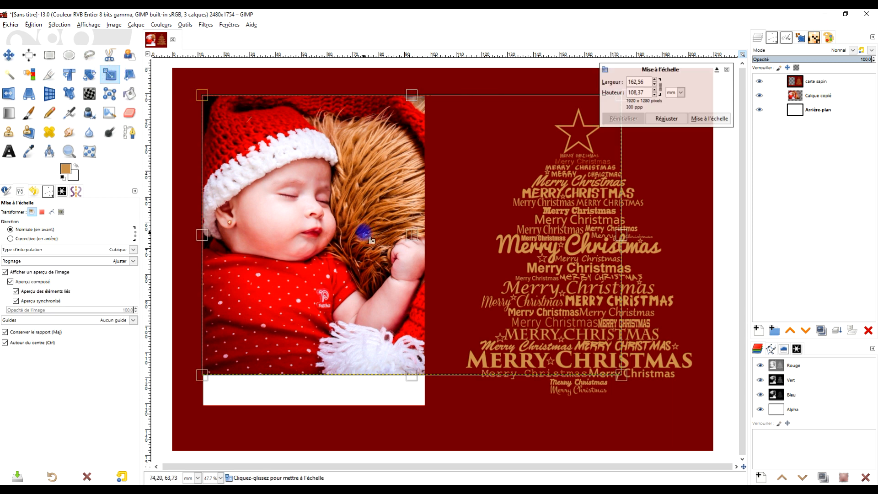
{"action": "left_click", "coordinate": [38, 346]}
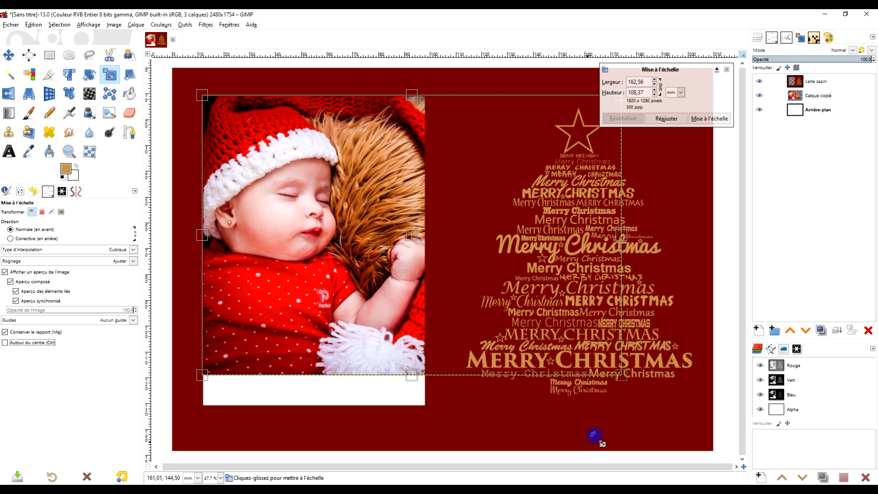
{"action": "left_click_drag", "start_coordinate": [631, 379], "coordinate": [670, 410]}
{"action": "left_click", "coordinate": [718, 118]}
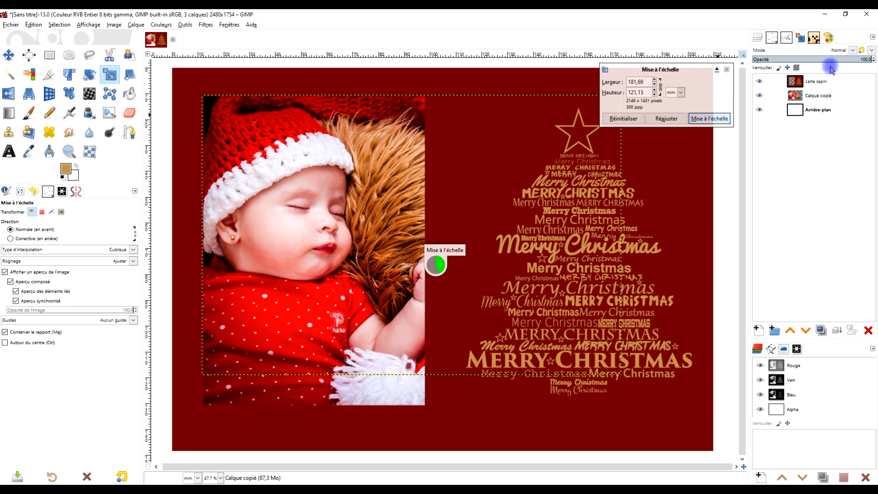
{"action": "right_click", "coordinate": [812, 98]}
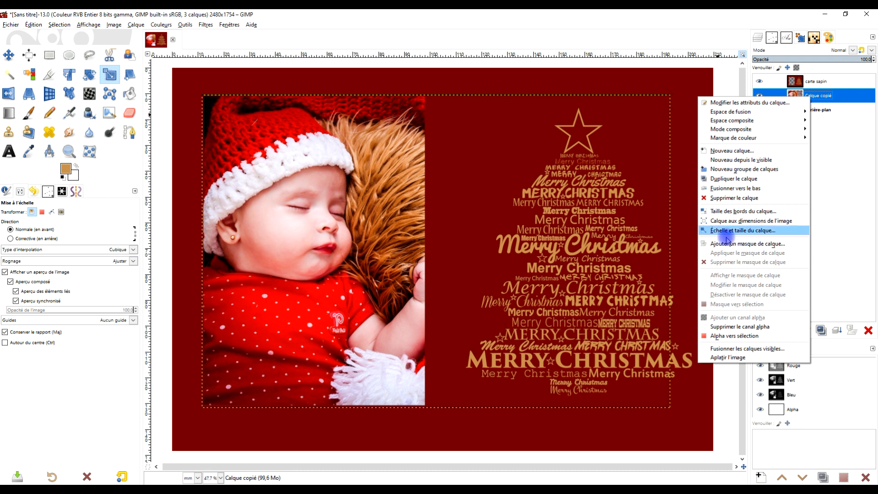
{"action": "left_click", "coordinate": [762, 223]}
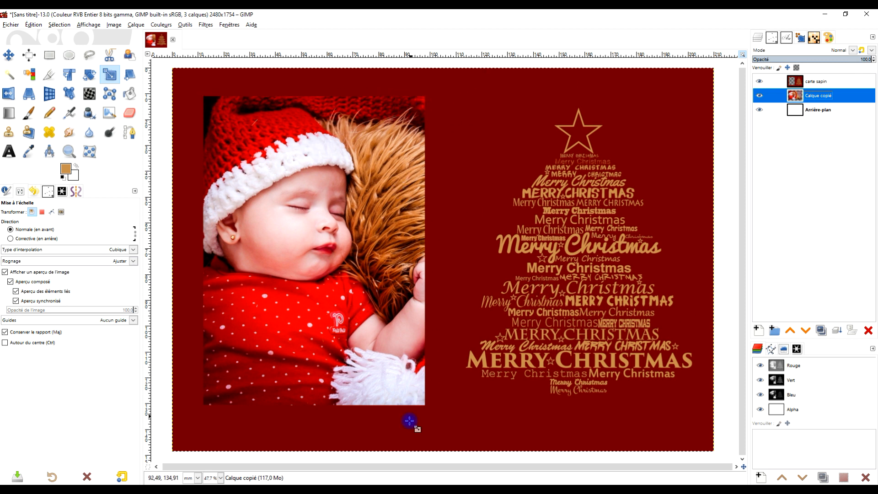
Step: Create a new transparent layer named "bordure" above the carte sapin layer
{"action": "left_click", "coordinate": [816, 81]}
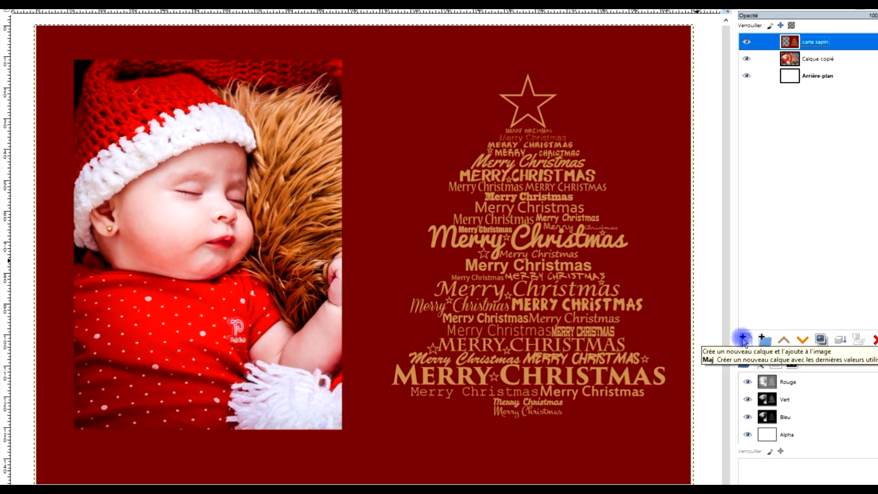
{"action": "left_click", "coordinate": [743, 339]}
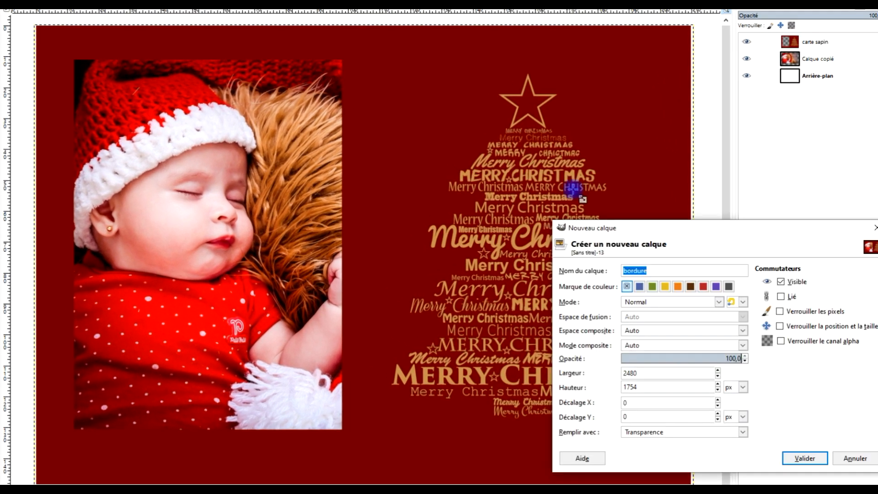
{"action": "left_click_drag", "start_coordinate": [652, 228], "coordinate": [543, 169]}
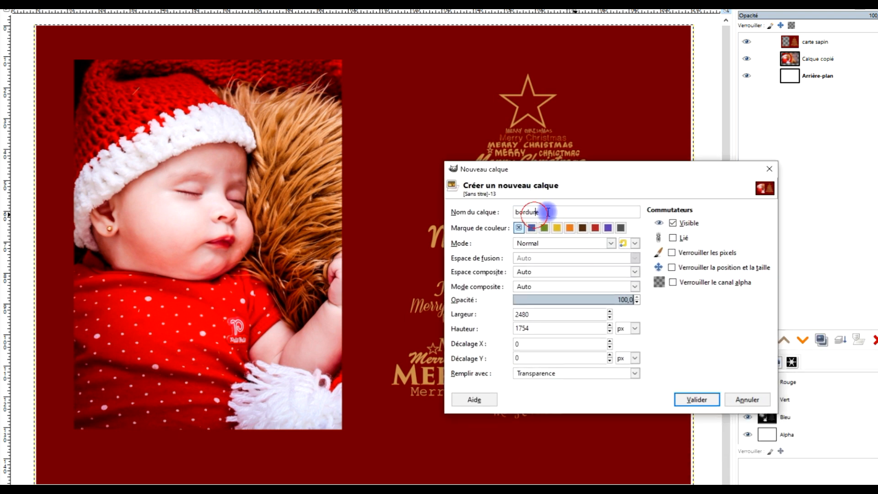
{"action": "left_click", "coordinate": [543, 377]}
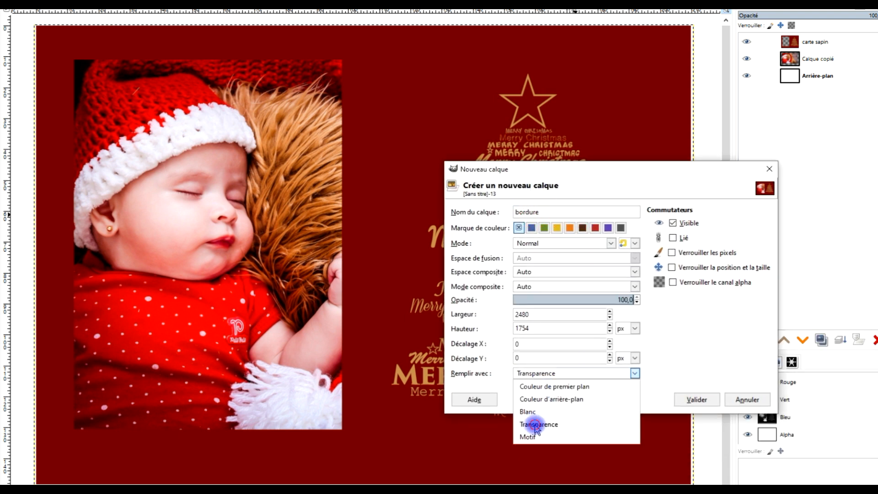
{"action": "left_click", "coordinate": [526, 420]}
{"action": "left_click", "coordinate": [696, 399]}
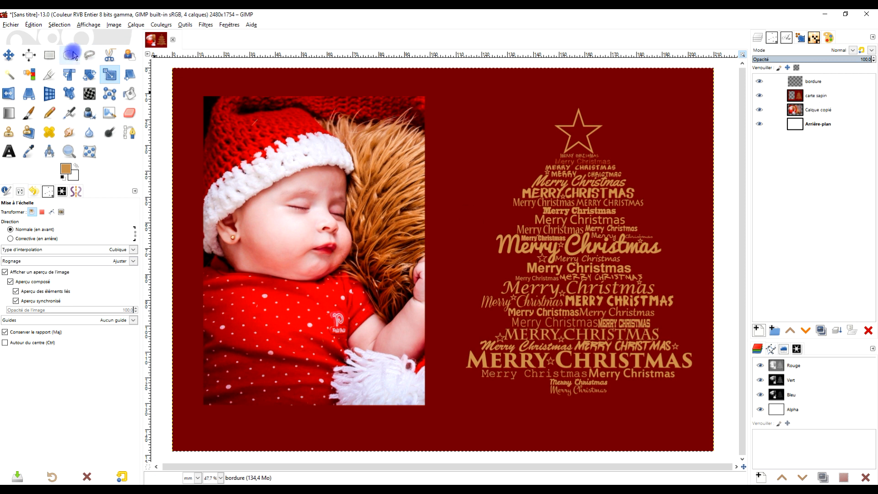
Step: Select the transparent window area of the carte sapin layer with the Fuzzy Select tool
{"action": "left_click", "coordinate": [10, 77]}
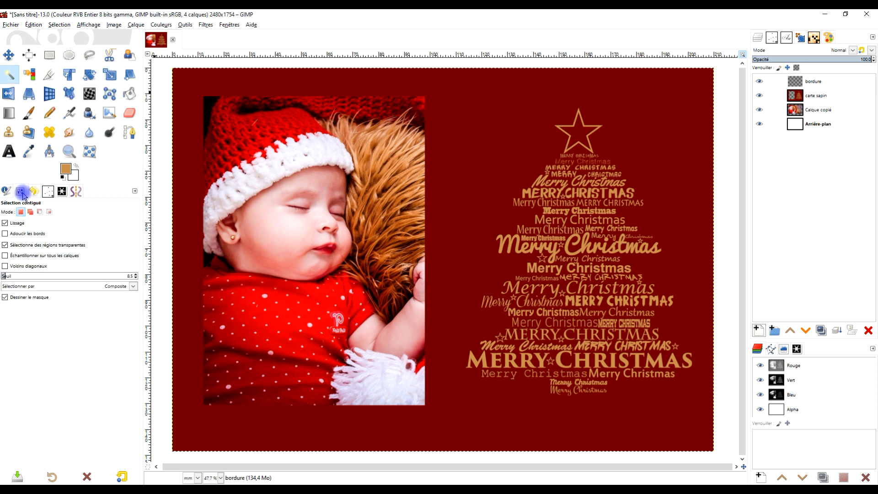
{"action": "left_click", "coordinate": [793, 100]}
{"action": "left_click", "coordinate": [302, 235]}
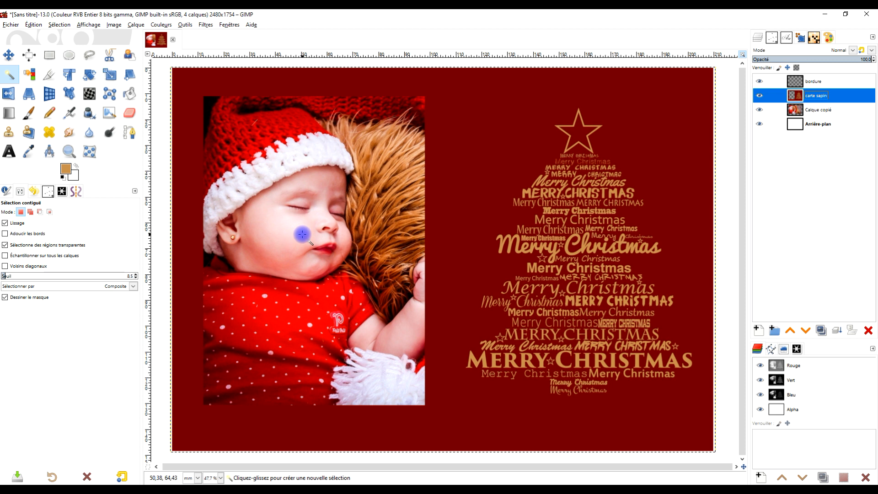
{"action": "left_click", "coordinate": [303, 234]}
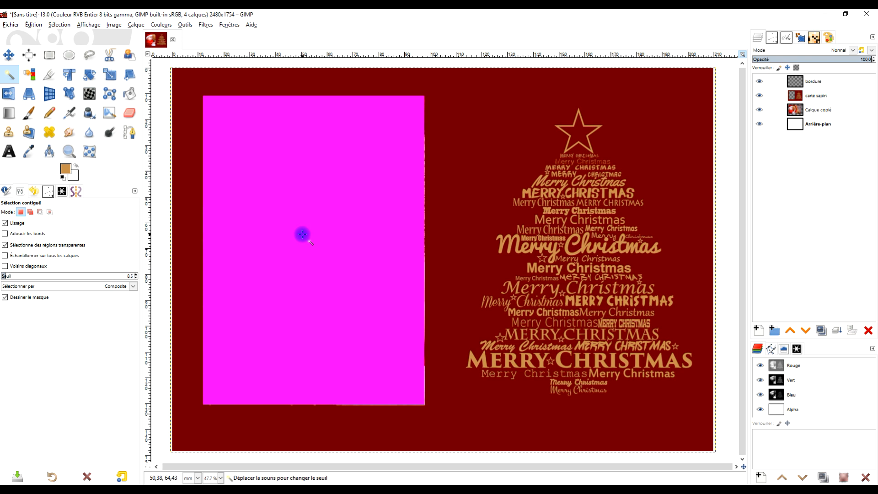
{"action": "left_click", "coordinate": [5, 298]}
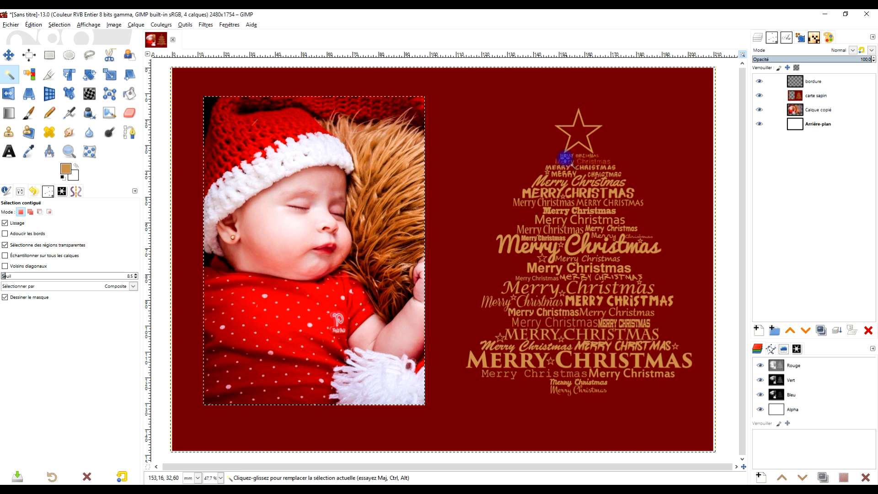
Step: Activate the bordure layer, open the stroke settings for the window selection, and dismiss the Facebook notification
{"action": "left_click", "coordinate": [818, 82]}
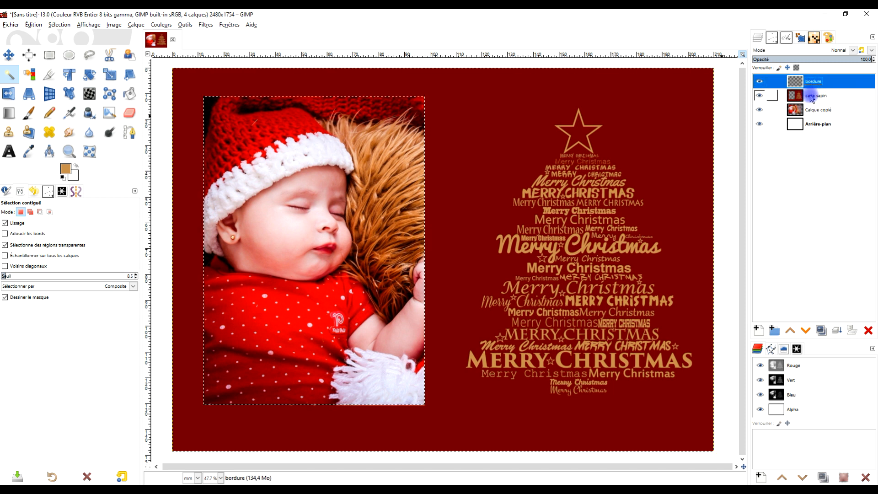
{"action": "left_click", "coordinate": [37, 25]}
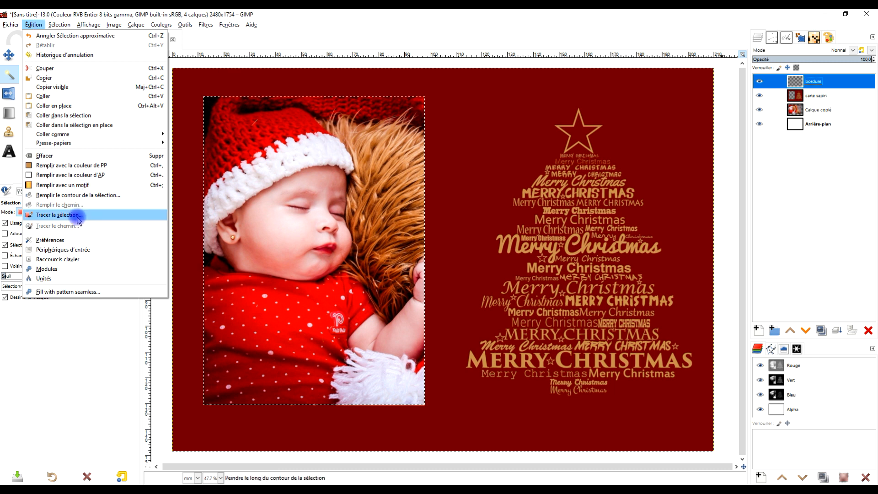
{"action": "left_click", "coordinate": [59, 215]}
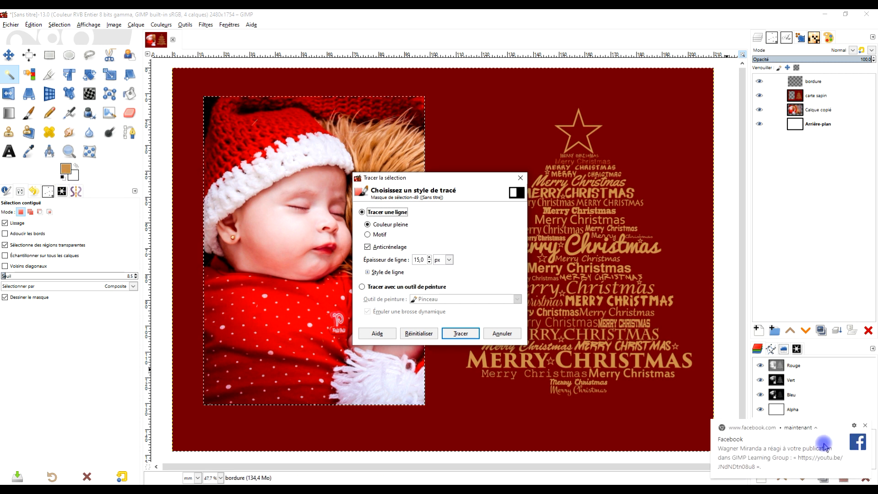
{"action": "left_click", "coordinate": [865, 426]}
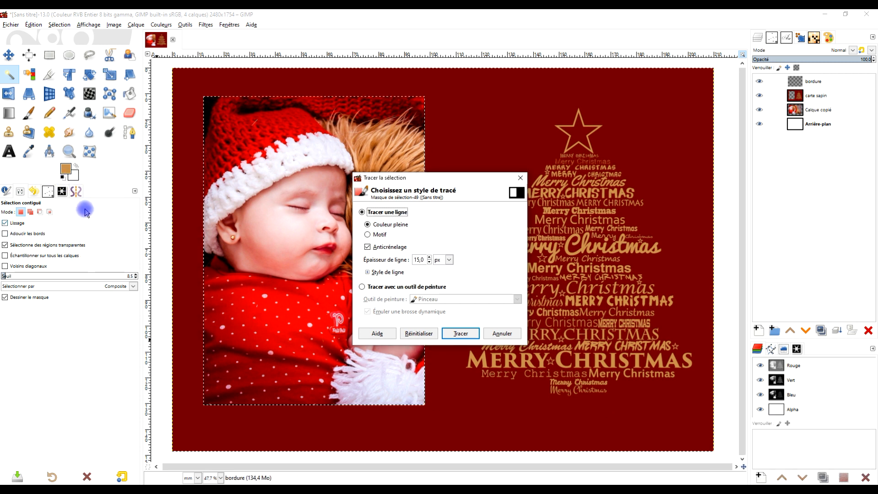
Step: Reset the foreground colour to black and ready the Color Picker over the tree's gold lettering to sample its colour
{"action": "left_click", "coordinate": [62, 180]}
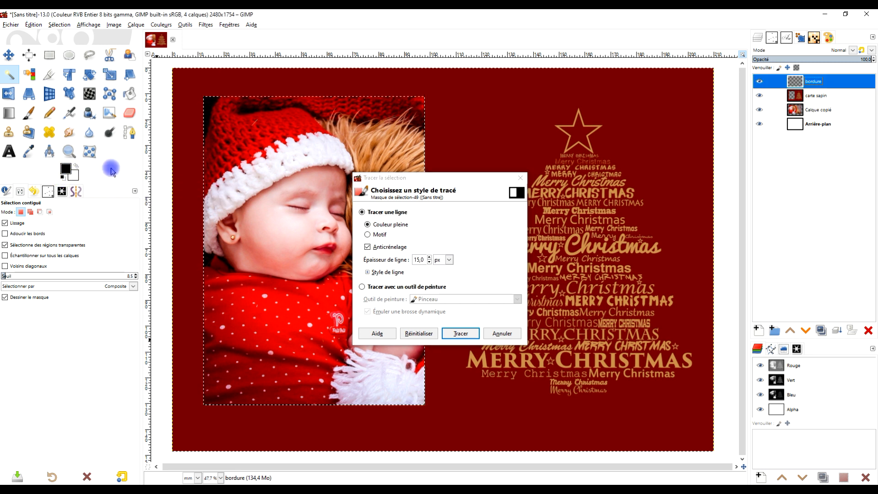
{"action": "left_click", "coordinate": [31, 150]}
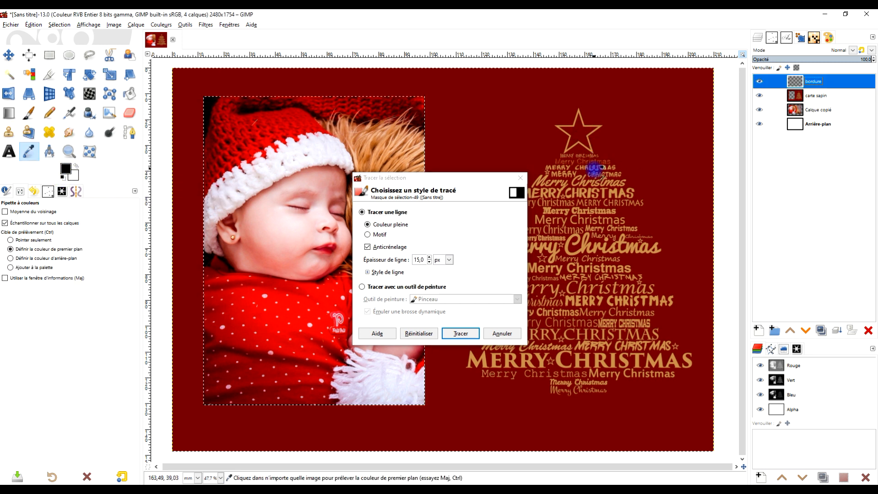
{"action": "scroll", "coordinate": [603, 194], "scroll_direction": "up", "scroll_amount": 5}
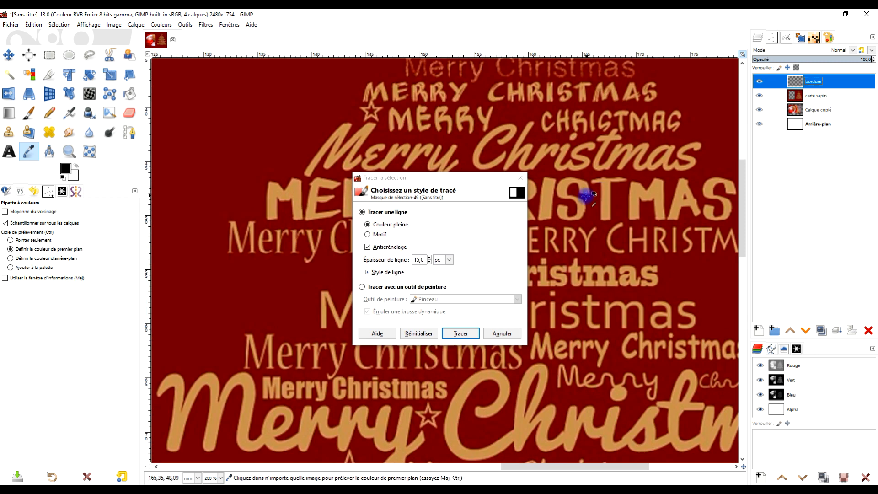